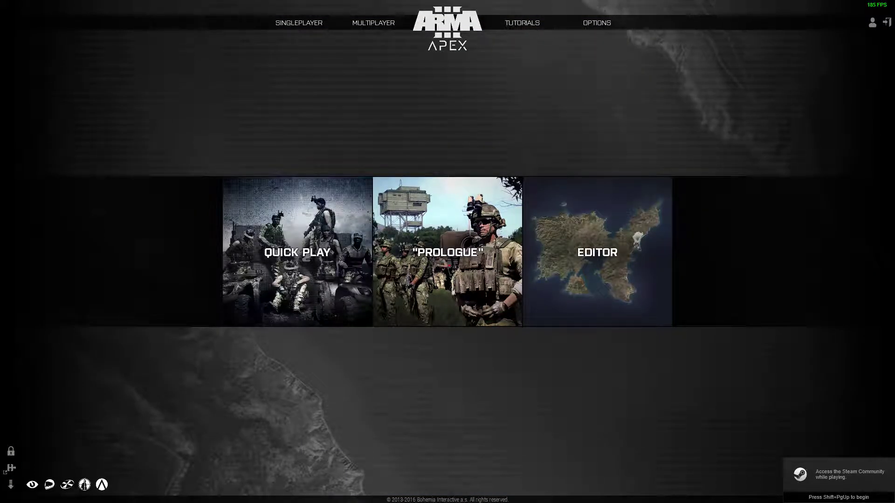
Step: Open the multiplayer server browser and join the DToX Gaming Altis RPG server
left_click(374, 46)
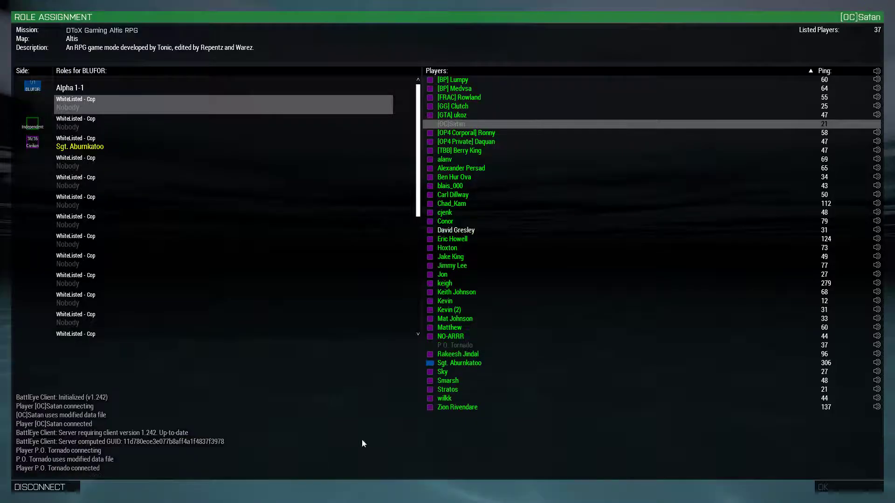
Step: Choose the Civilian side, take the Alpha 3-1 Whitelisted Civilian 7 slot, and confirm
left_click(33, 143)
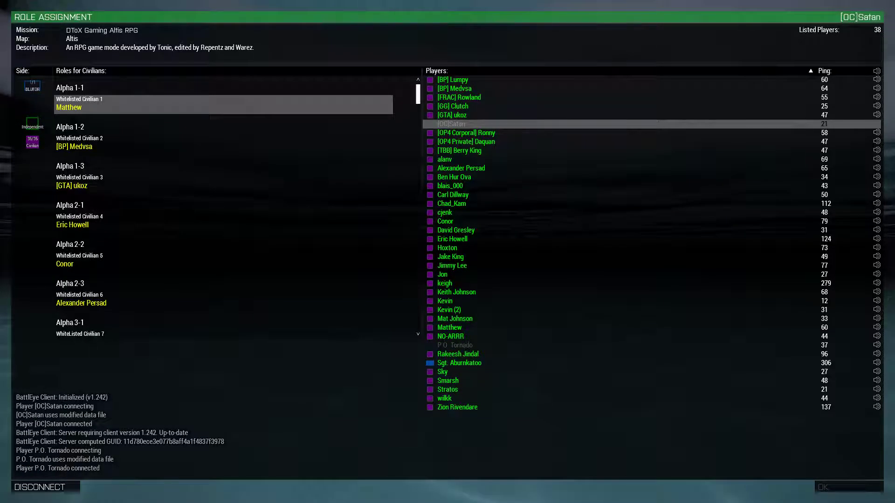
scroll(209, 210, "down", 2)
left_click(210, 260)
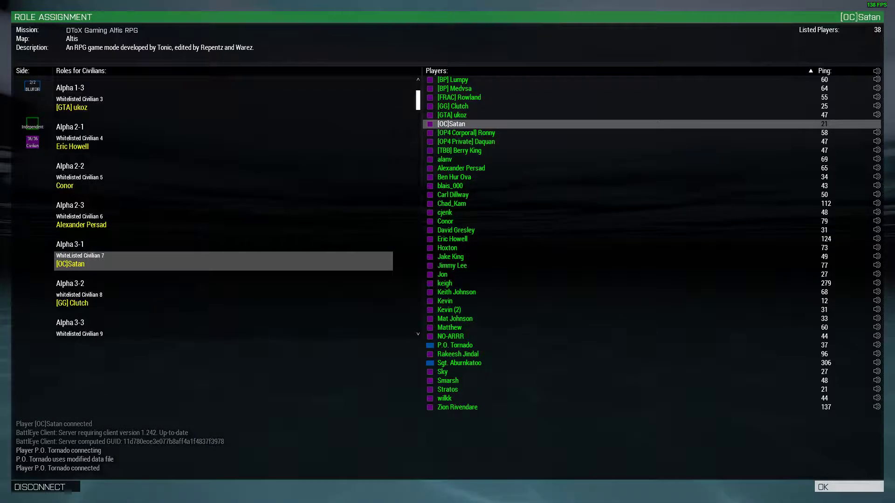
left_click(849, 487)
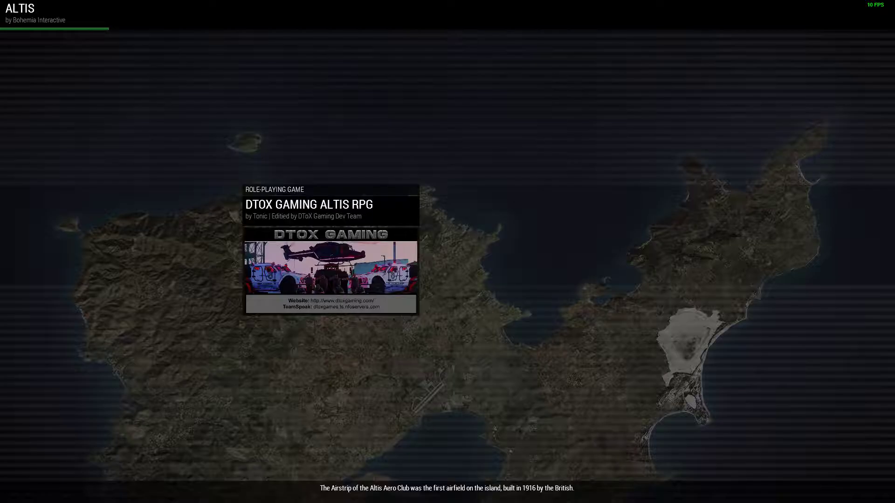
Step: Toggle the Steam overlay and dismiss the CfgRemoteExec mission-file error until loading finishes
key("shift+Tab")
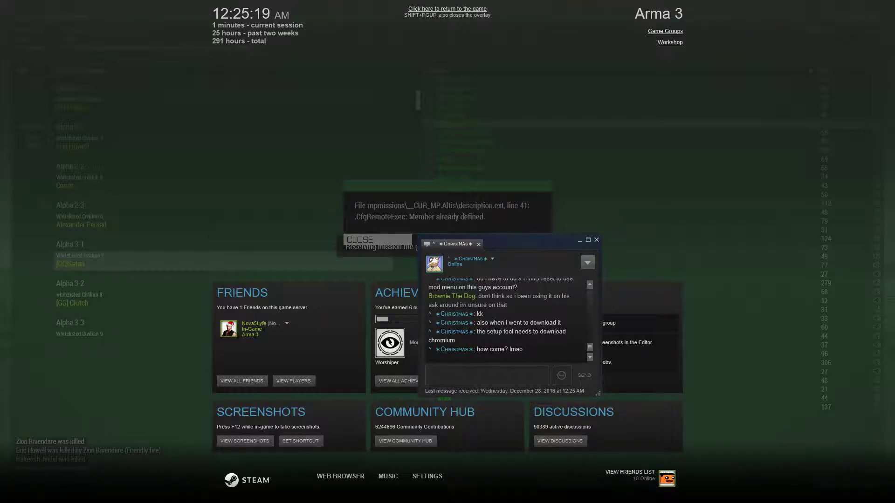
type("ok")
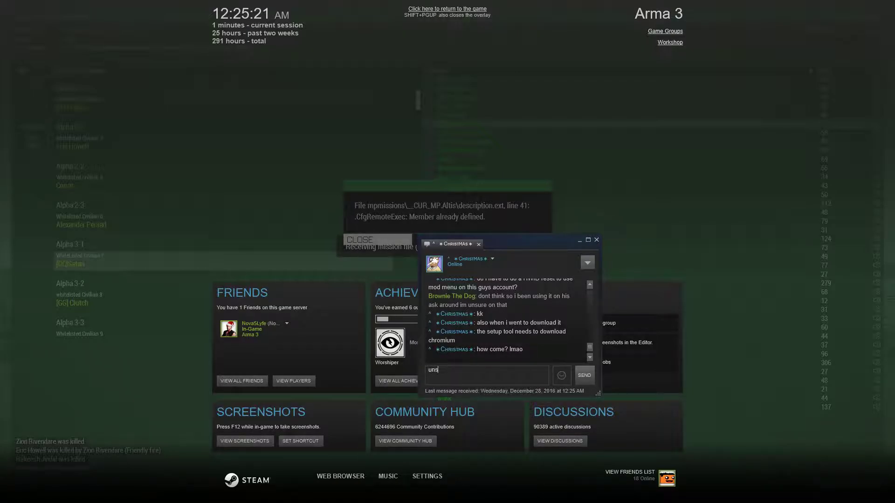
key("shift+Tab")
key("Return")
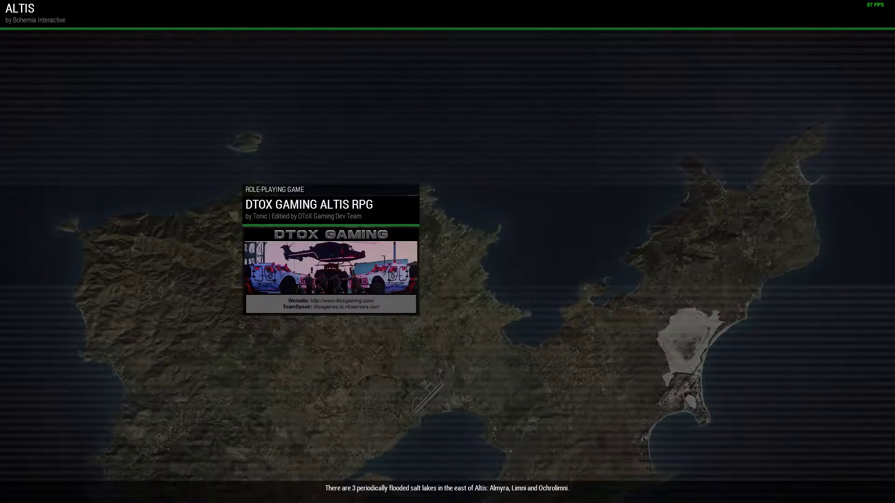
key("shift+Tab")
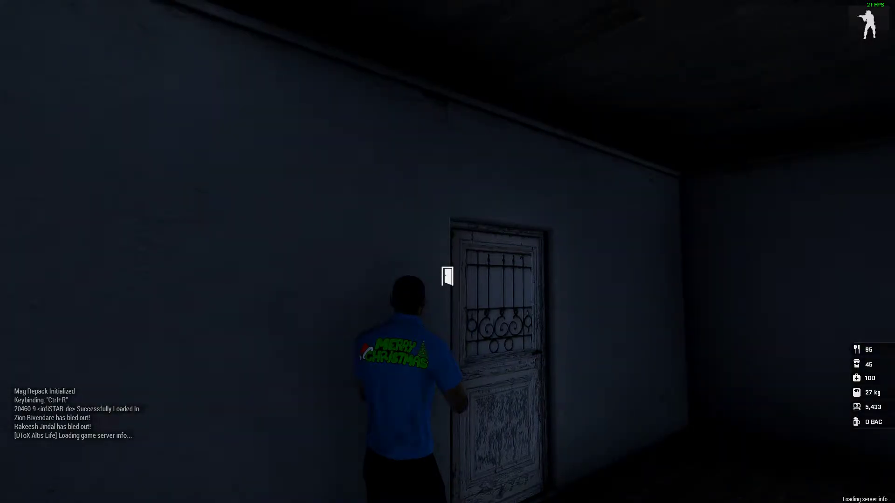
Step: Pull out the DToX phone menu, put it away, and approach the blue door
key("y")
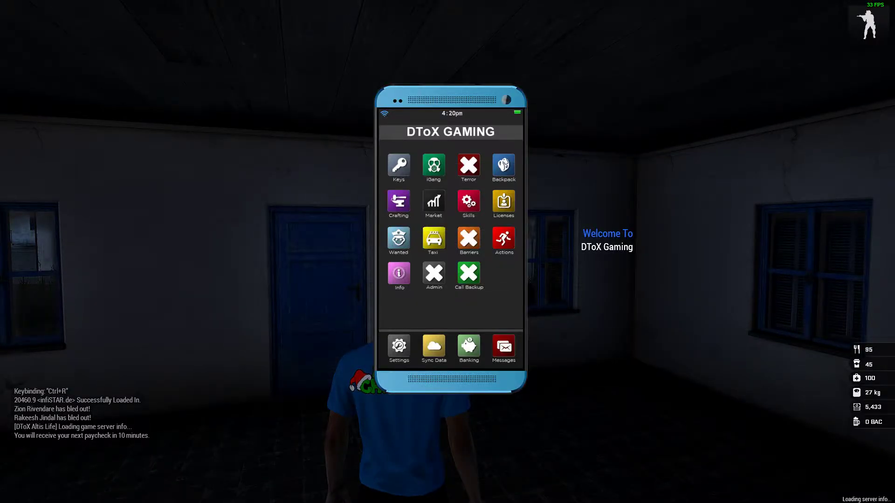
key("Escape")
key("w")
Step: Unlock the house door, walk out into the yard, and lock it behind you
key("super")
key("Escape")
key("u")
key("w")
key("u")
key("w")
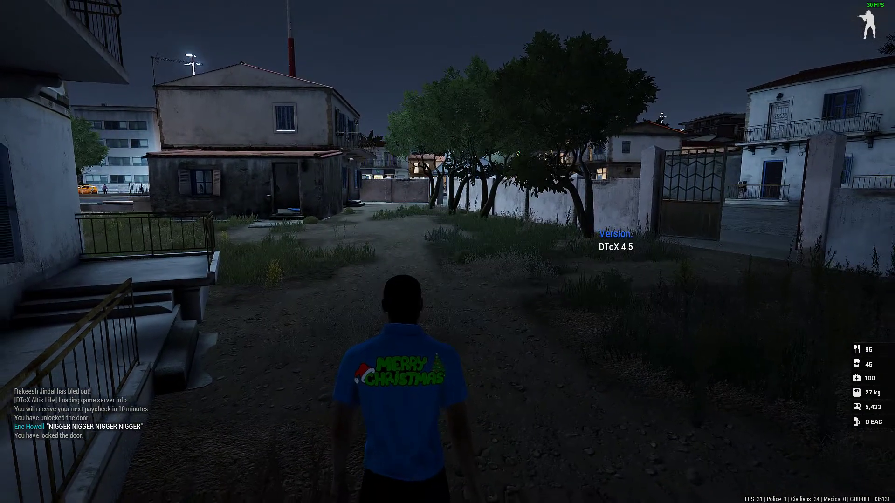
Step: Send a reaction message on Side Channel chat, then go prone with Z
key("w")
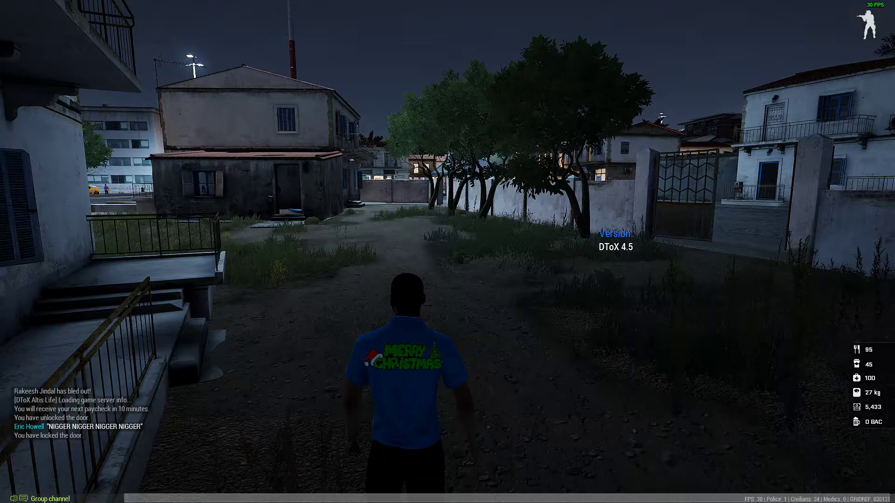
key("period")
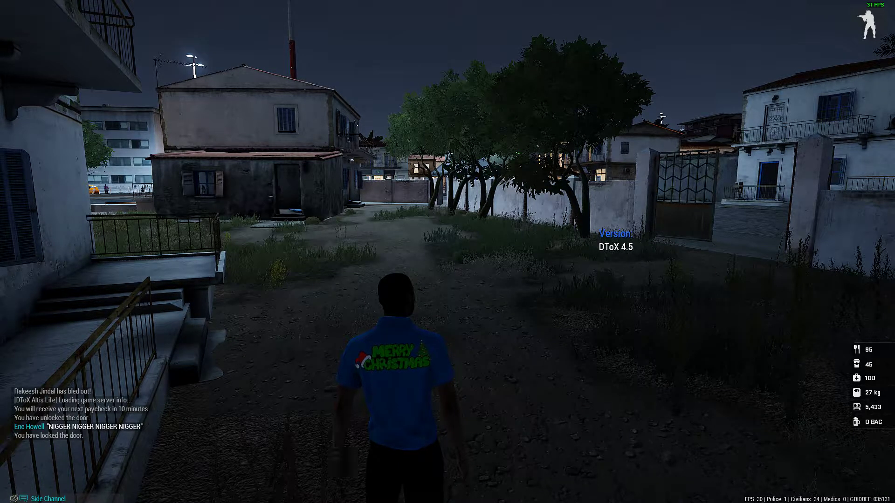
key("slash")
type("w!!")
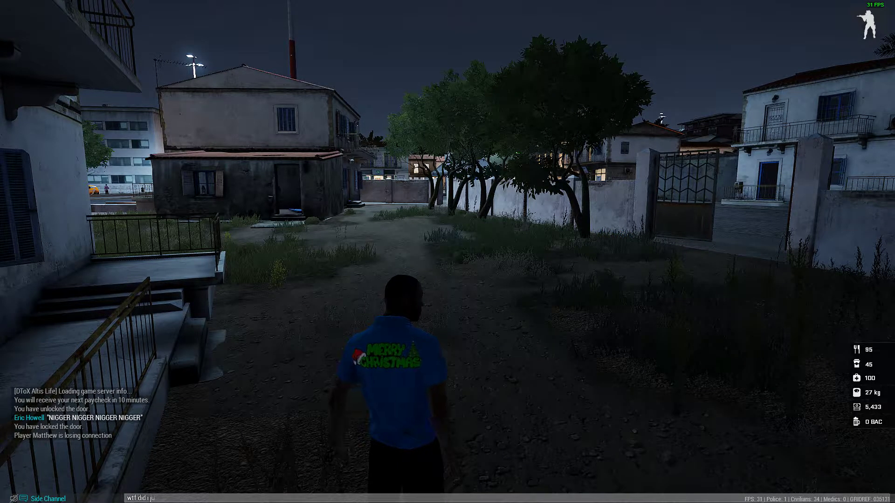
type(" did i just read")
key("Return")
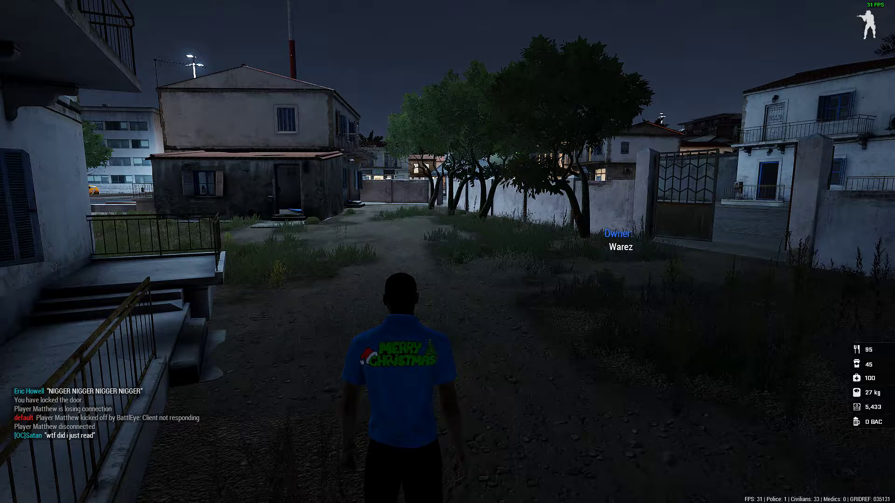
key("z")
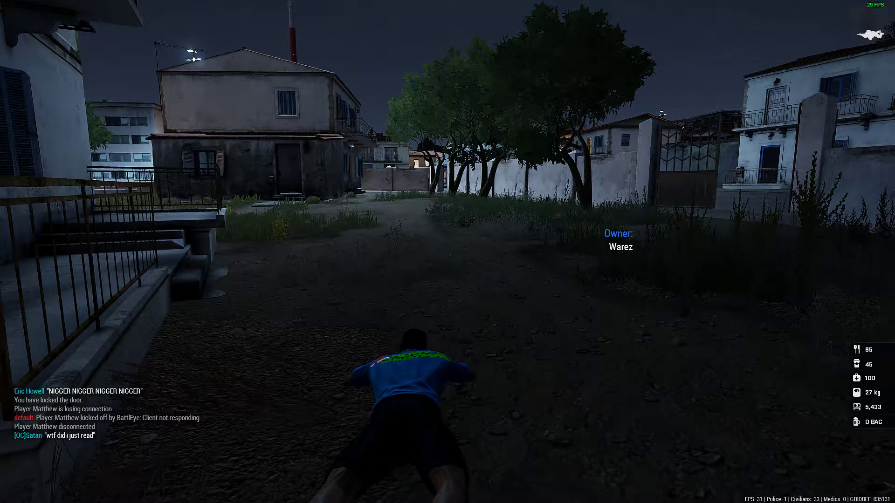